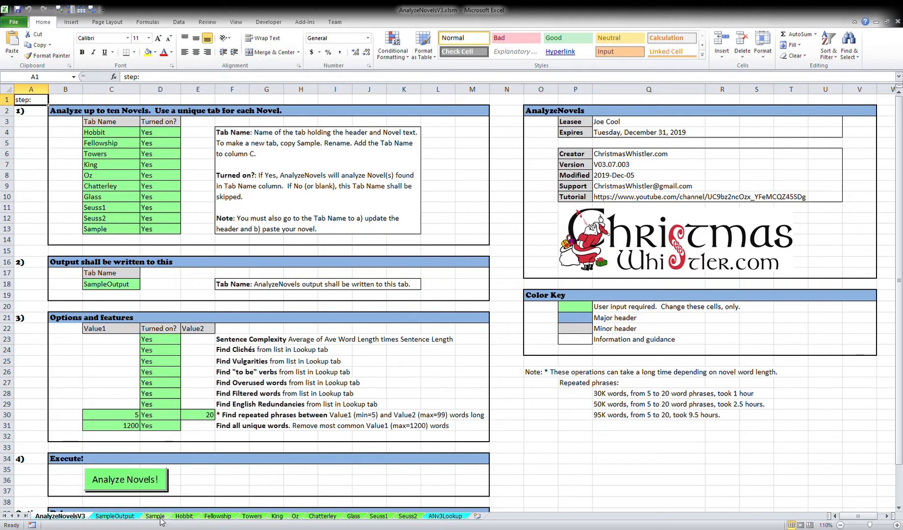
Step: Look through the existing novel sheets Hobbit, Fellowship, Towers, King, Oz and Chatterley to compare their headers and text
{"action": "left_click", "coordinate": [186, 517]}
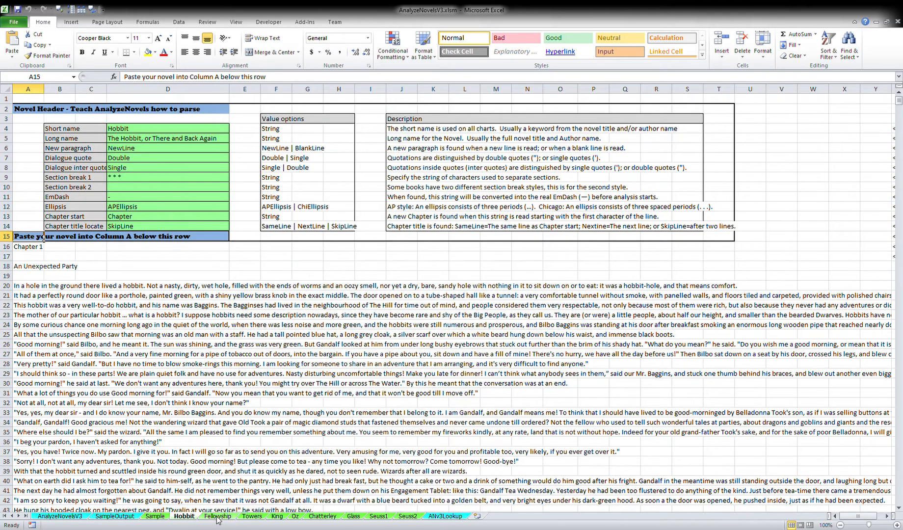
{"action": "left_click", "coordinate": [220, 519]}
{"action": "left_click", "coordinate": [251, 517]}
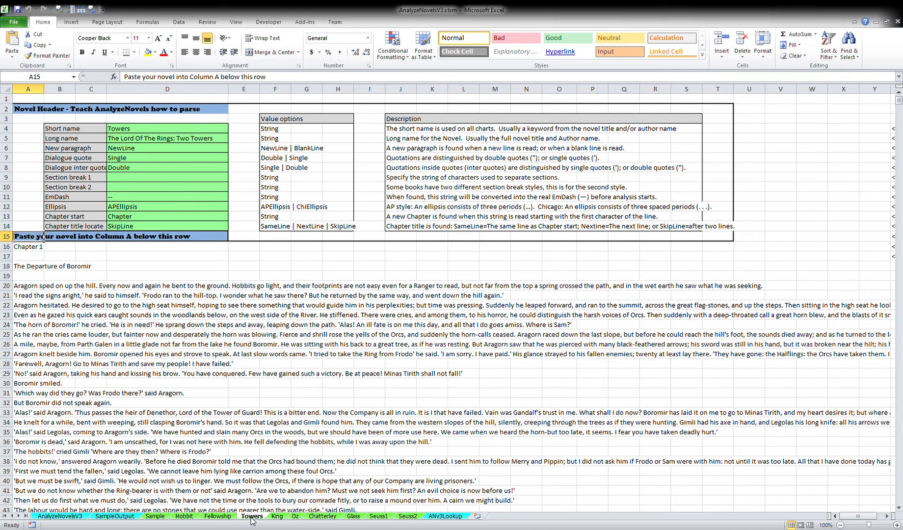
{"action": "left_click", "coordinate": [278, 518]}
{"action": "left_click", "coordinate": [295, 518]}
{"action": "left_click", "coordinate": [314, 517]}
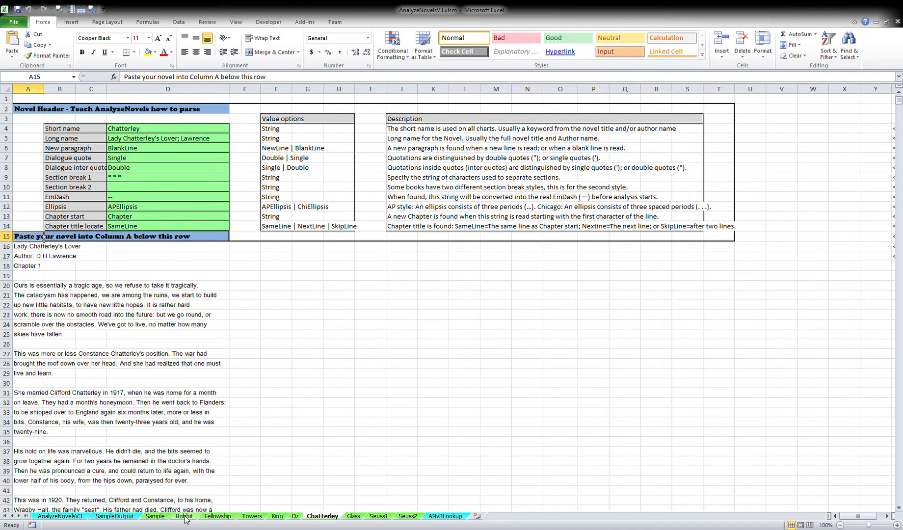
Step: Duplicate the Sample sheet in front of the original and rename the copy Hawthorne
{"action": "left_click", "coordinate": [157, 517]}
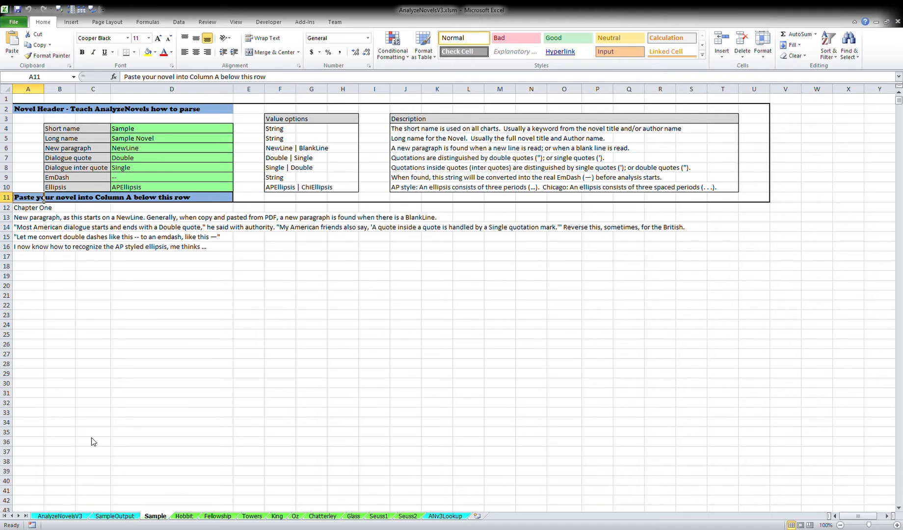
{"action": "left_click", "coordinate": [152, 492]}
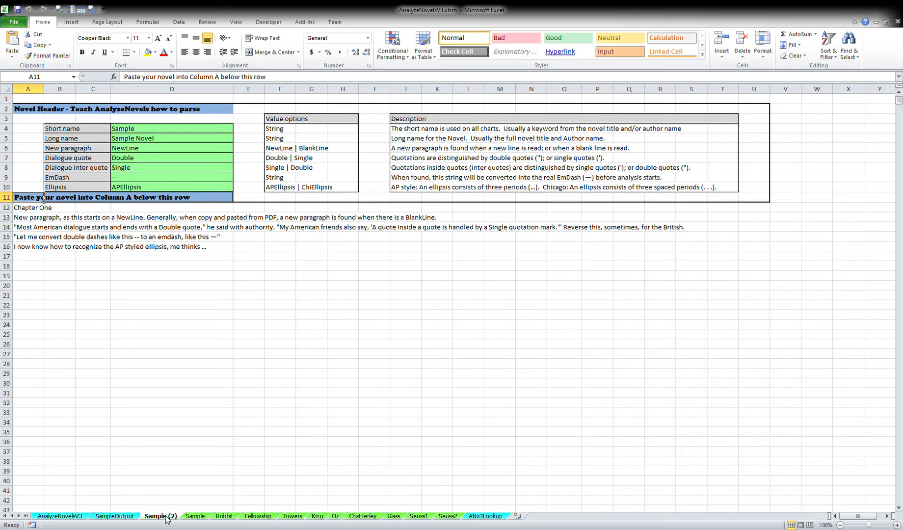
{"action": "left_click", "coordinate": [141, 431]}
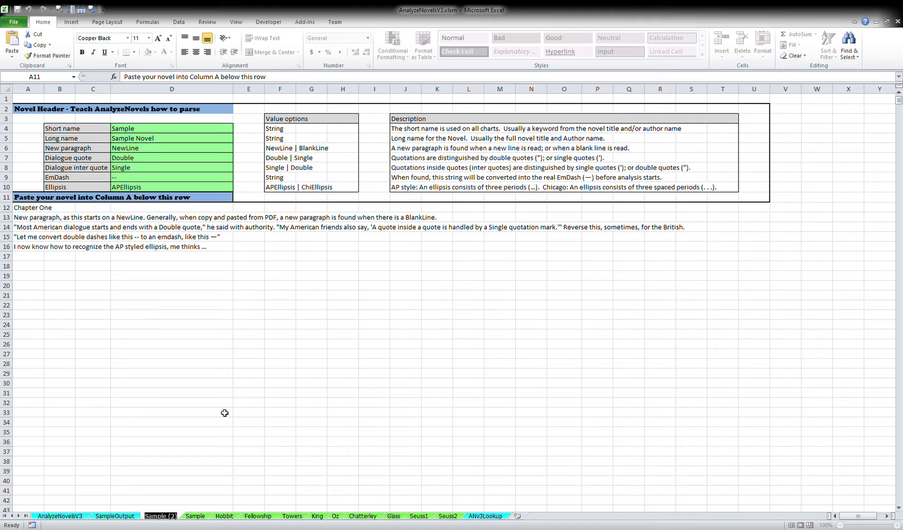
{"action": "type", "text": "Hawthorne"}
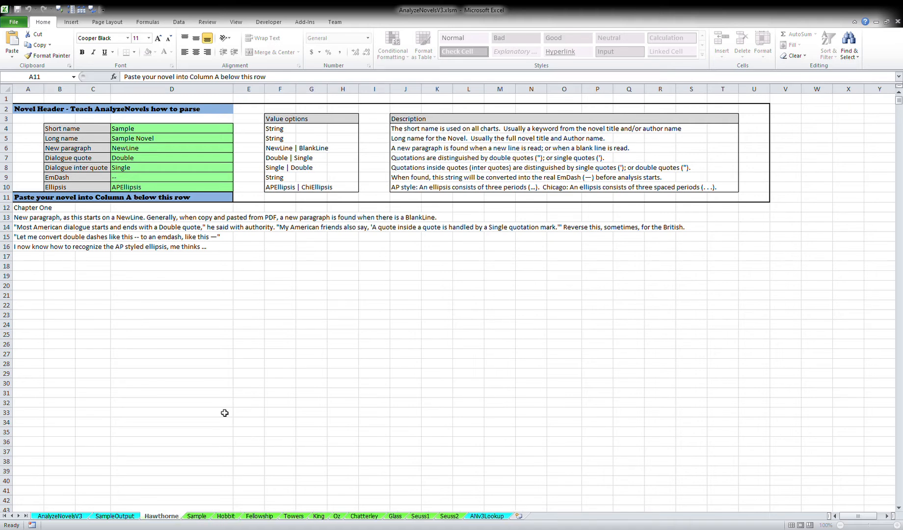
{"action": "key", "text": "Return"}
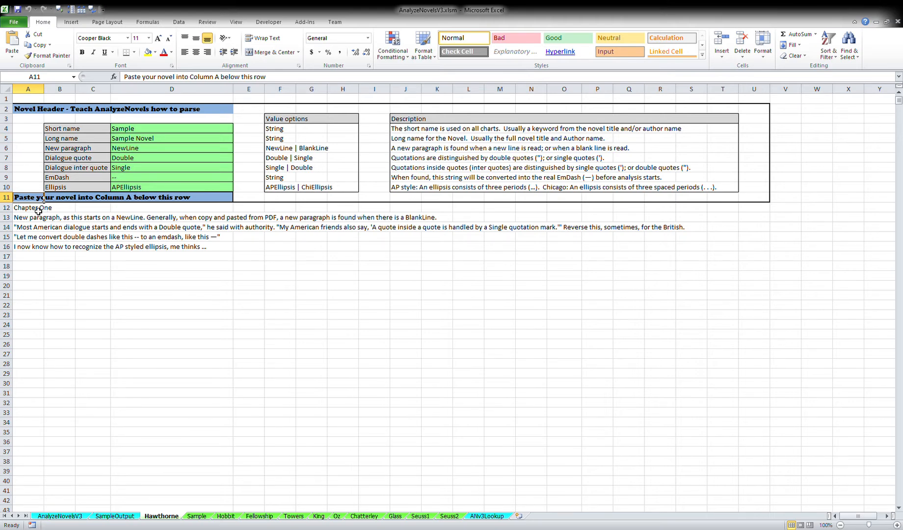
Step: Clear the sample text in A12:A17 and paste the copied novel text starting at cell A12
{"action": "left_click_drag", "start_coordinate": [47, 210], "coordinate": [40, 257]}
{"action": "key", "text": "Delete"}
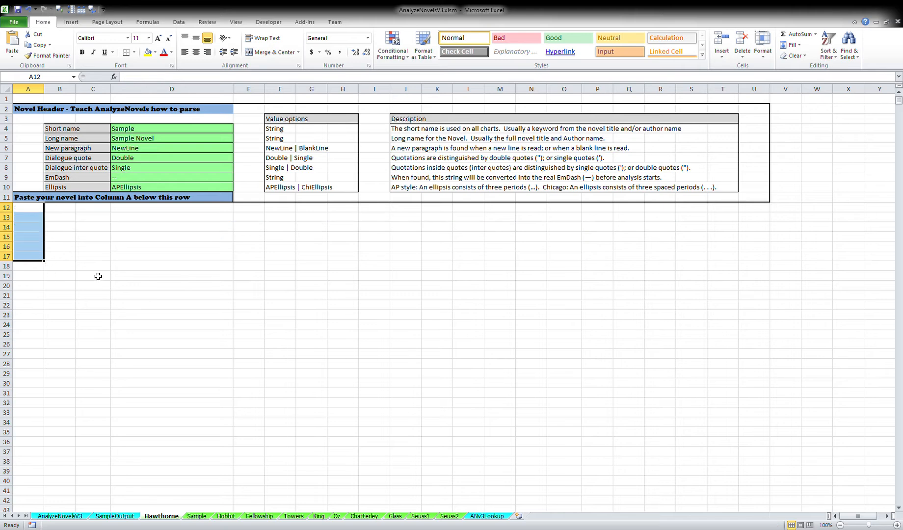
{"action": "left_click", "coordinate": [33, 211]}
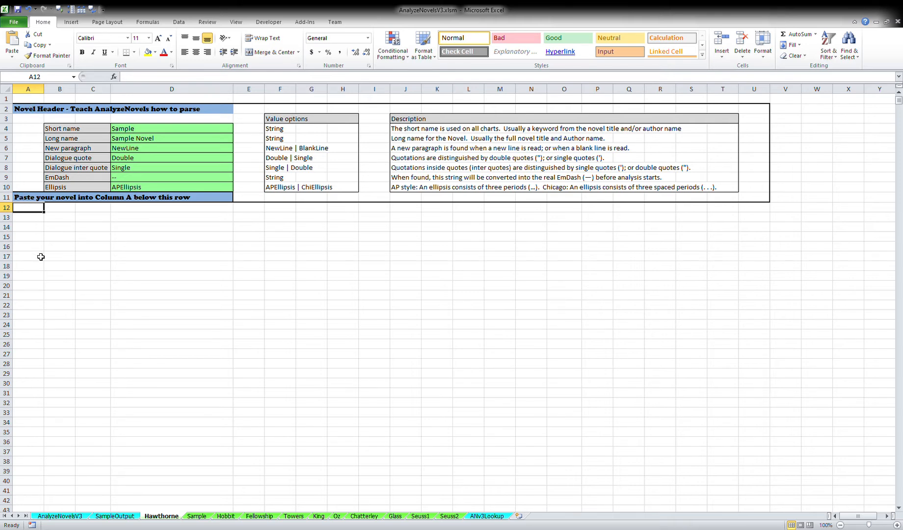
{"action": "key", "text": "ctrl+v"}
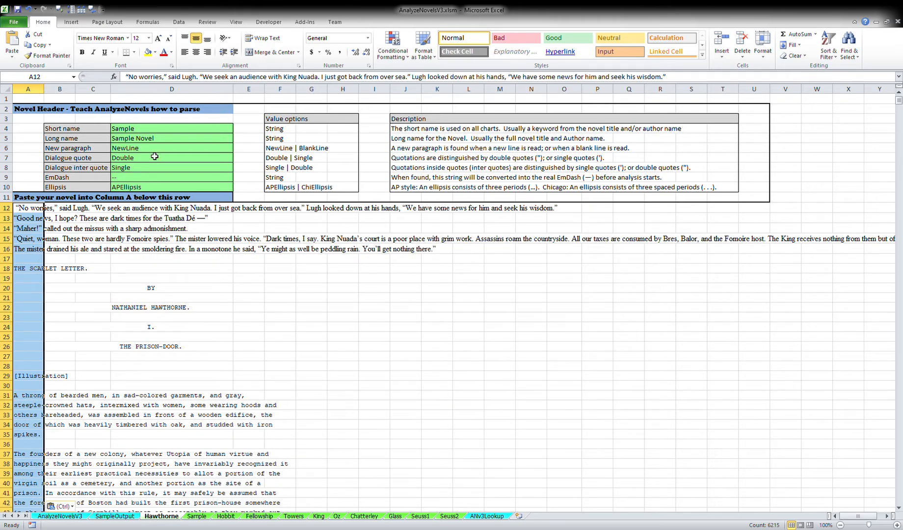
{"action": "left_click", "coordinate": [73, 259]}
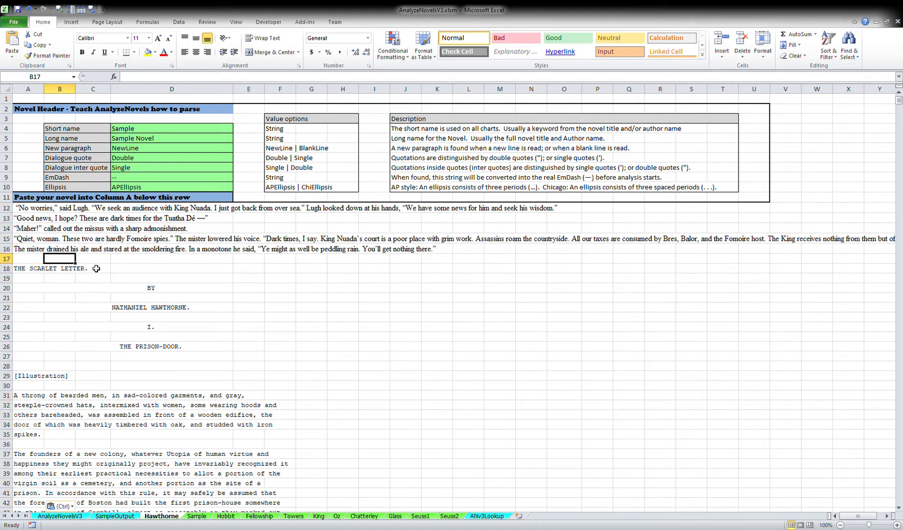
Step: Set the Short name in the novel header to Hawthorne
{"action": "double_click", "coordinate": [148, 131]}
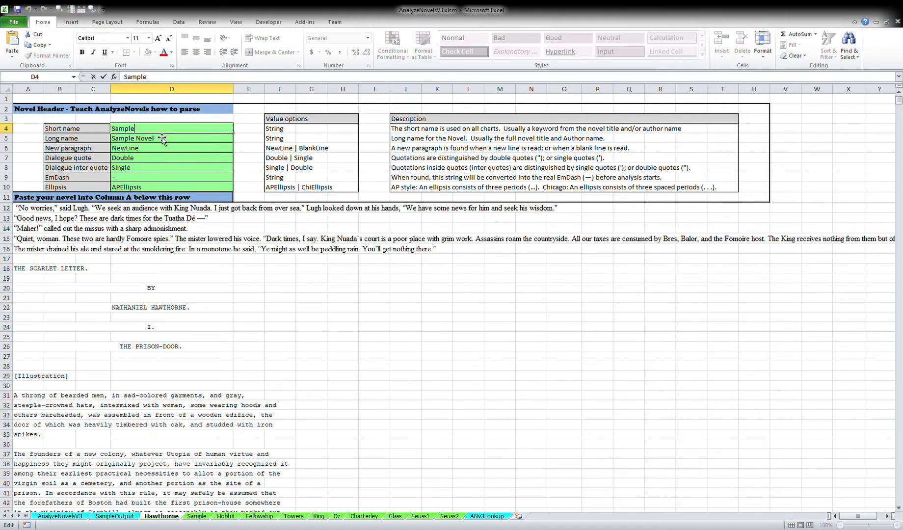
{"action": "key", "text": "BackSpace"}
{"action": "key", "text": "BackSpace"}
{"action": "key", "text": "BackSpace"}
{"action": "key", "text": "BackSpace"}
{"action": "key", "text": "BackSpace"}
{"action": "key", "text": "BackSpace"}
{"action": "type", "text": "Haw"}
{"action": "type", "text": "throne"}
{"action": "left_click", "coordinate": [176, 144]}
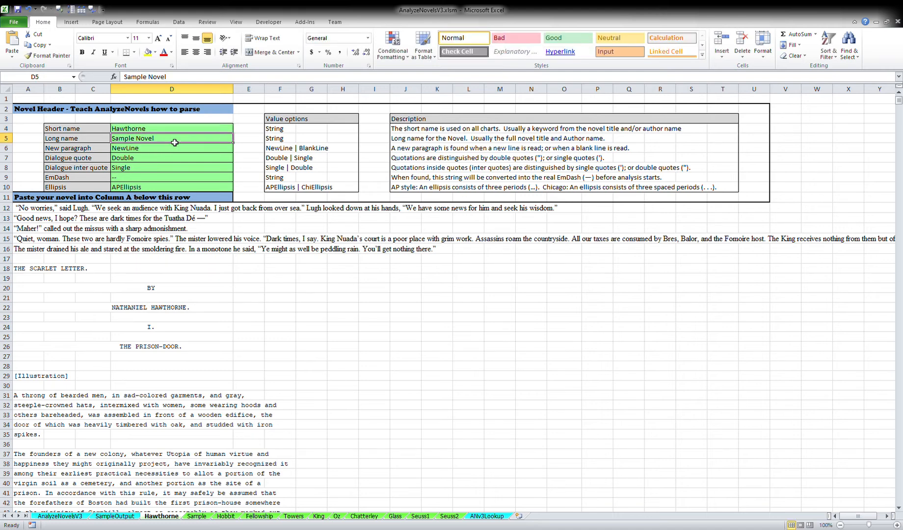
Step: Replace the Long name in the novel header with The Scarlet Letter
{"action": "double_click", "coordinate": [175, 143]}
{"action": "key", "text": "BackSpace"}
{"action": "key", "text": "BackSpace"}
{"action": "key", "text": "BackSpace"}
{"action": "key", "text": "BackSpace"}
{"action": "key", "text": "BackSpace"}
{"action": "key", "text": "BackSpace"}
{"action": "key", "text": "BackSpace"}
{"action": "key", "text": "BackSpace"}
{"action": "key", "text": "BackSpace"}
{"action": "key", "text": "BackSpace"}
{"action": "key", "text": "BackSpace"}
{"action": "key", "text": "BackSpace"}
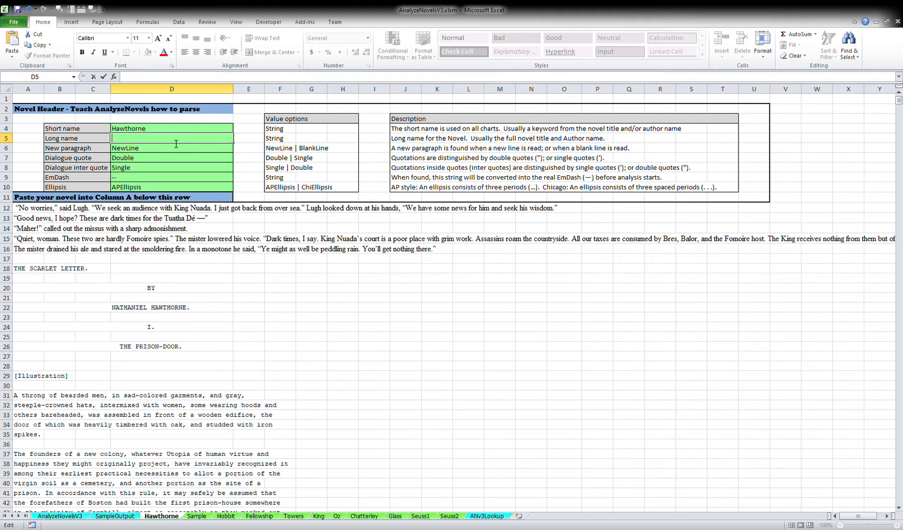
{"action": "type", "text": "The Scarlet Letter"}
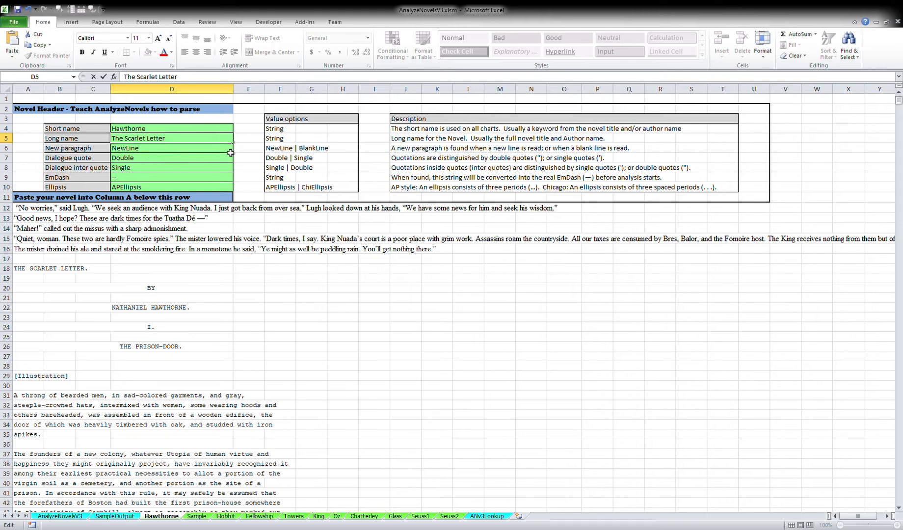
{"action": "left_click", "coordinate": [94, 149]}
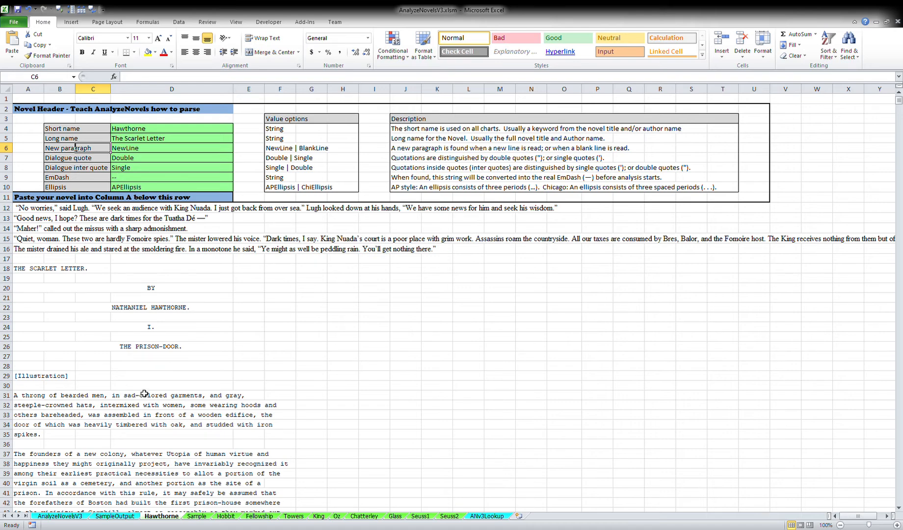
Step: Check how paragraphs are separated in the pasted novel and set New paragraph to BlankLine
{"action": "scroll", "coordinate": [168, 364], "scroll_direction": "down", "scroll_amount": 5}
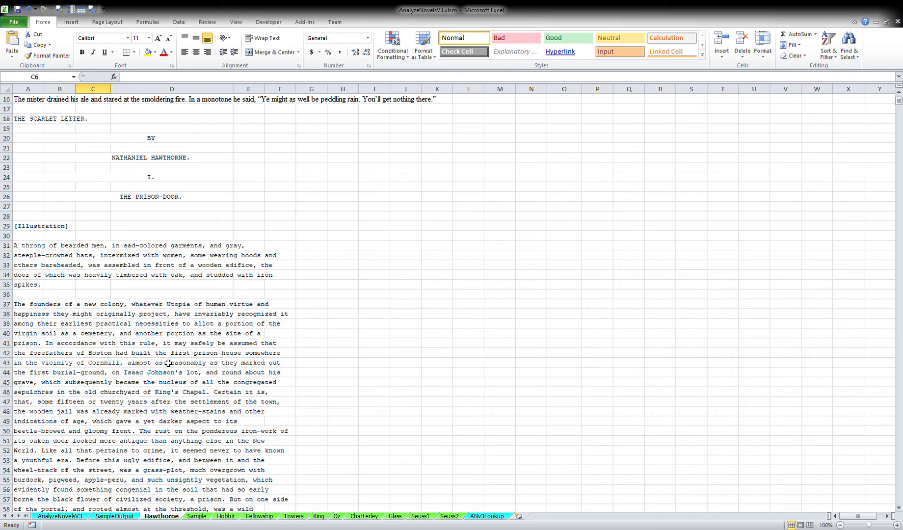
{"action": "scroll", "coordinate": [162, 377], "scroll_direction": "down", "scroll_amount": 5}
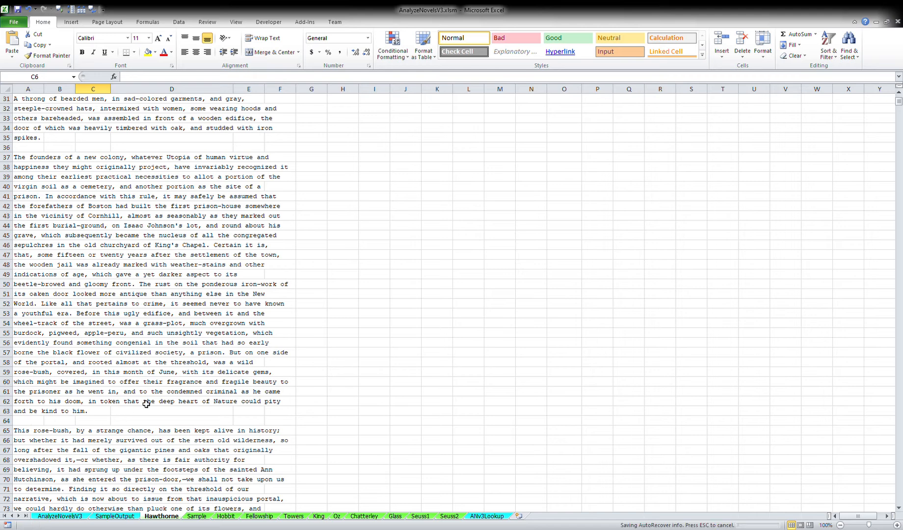
{"action": "scroll", "coordinate": [350, 259], "scroll_direction": "up", "scroll_amount": 10}
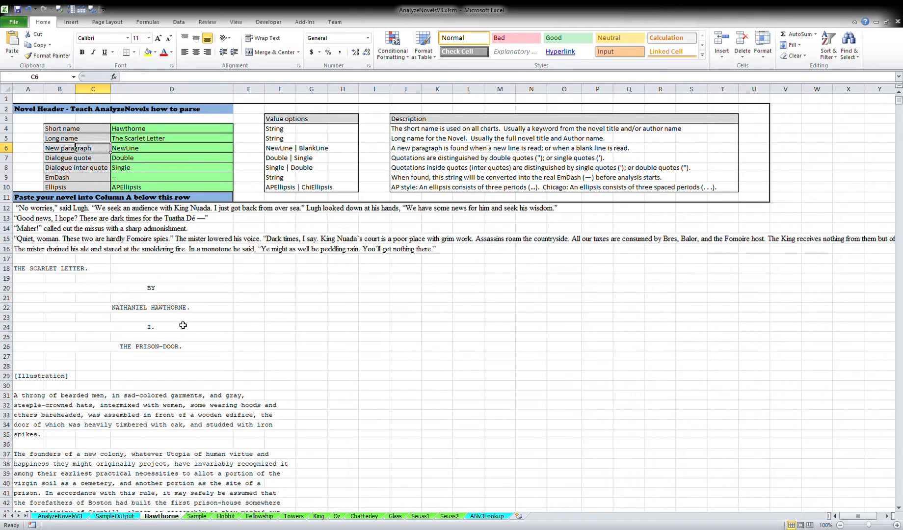
{"action": "left_click", "coordinate": [160, 150]}
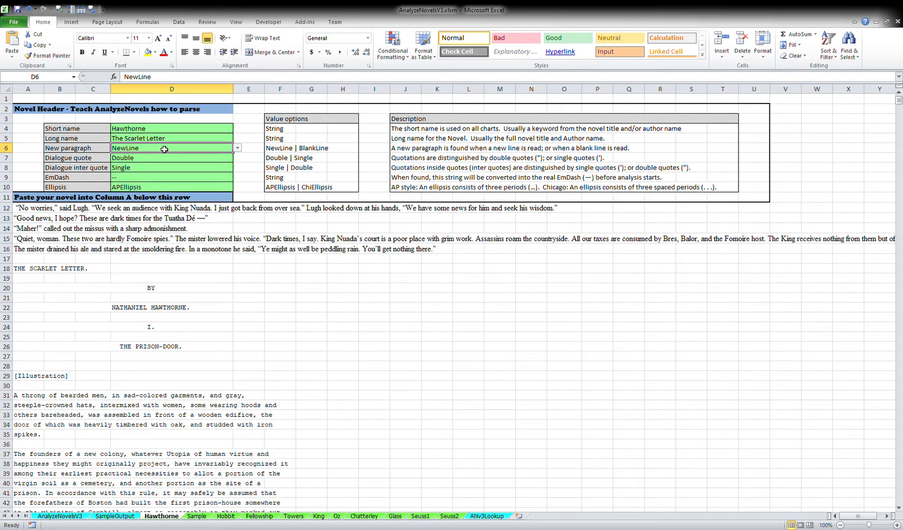
{"action": "left_click", "coordinate": [237, 148]}
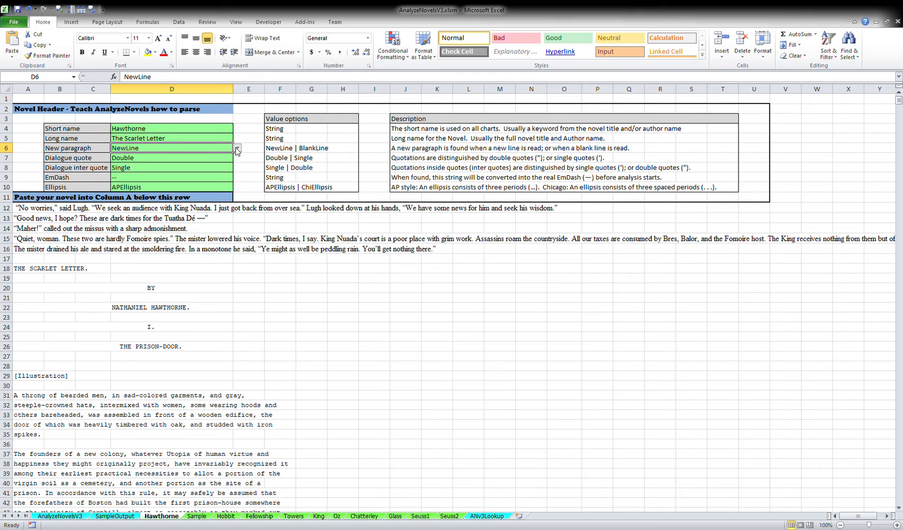
{"action": "left_click", "coordinate": [178, 166]}
Step: Delete rows 12 to 17, the unrelated text above the THE SCARLET LETTER title
{"action": "left_click_drag", "start_coordinate": [7, 208], "coordinate": [15, 265]}
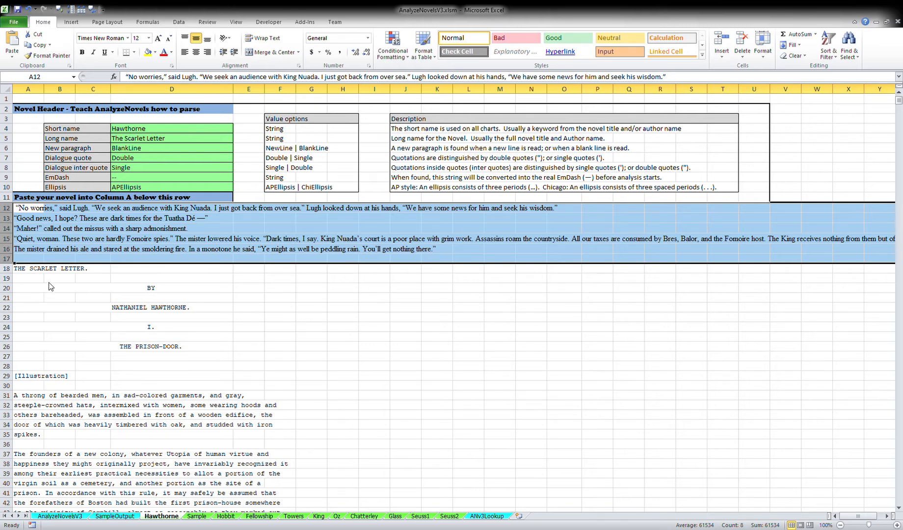
{"action": "key", "text": "ctrl+minus"}
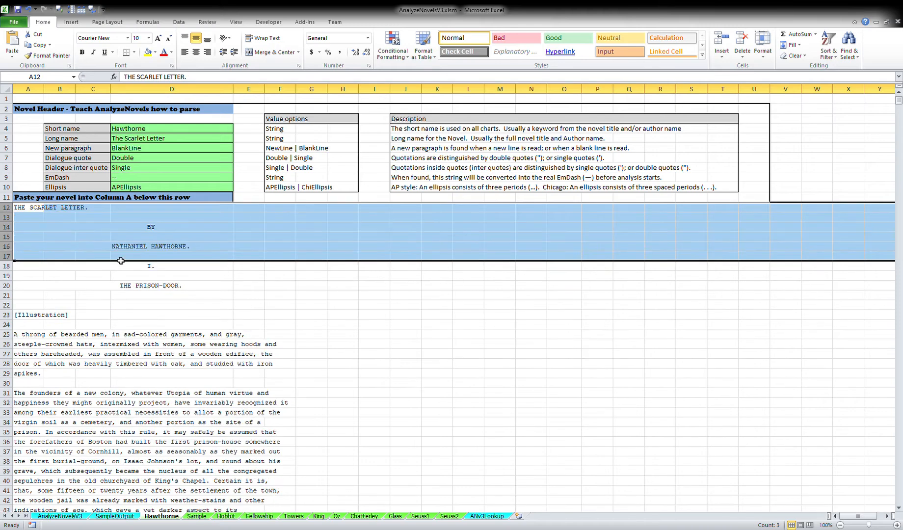
{"action": "left_click", "coordinate": [262, 236]}
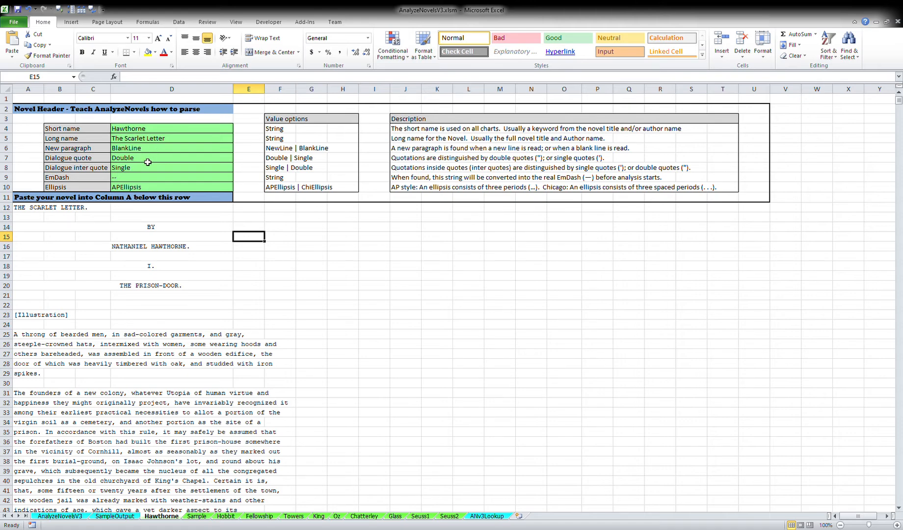
Step: Examine the quotation style of the novel's dialogue and check it against the Dialogue quote and EmDash settings in the header
{"action": "scroll", "coordinate": [172, 363], "scroll_direction": "down", "scroll_amount": 17}
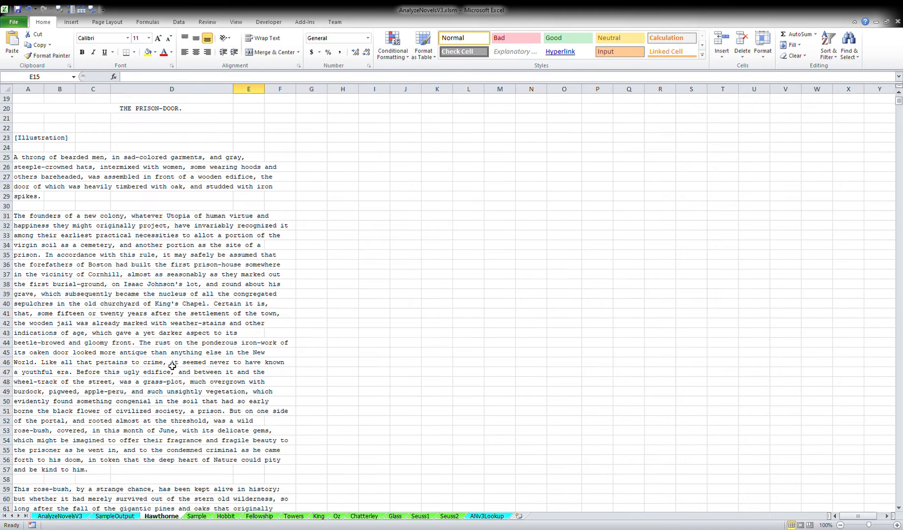
{"action": "scroll", "coordinate": [172, 363], "scroll_direction": "down", "scroll_amount": 17}
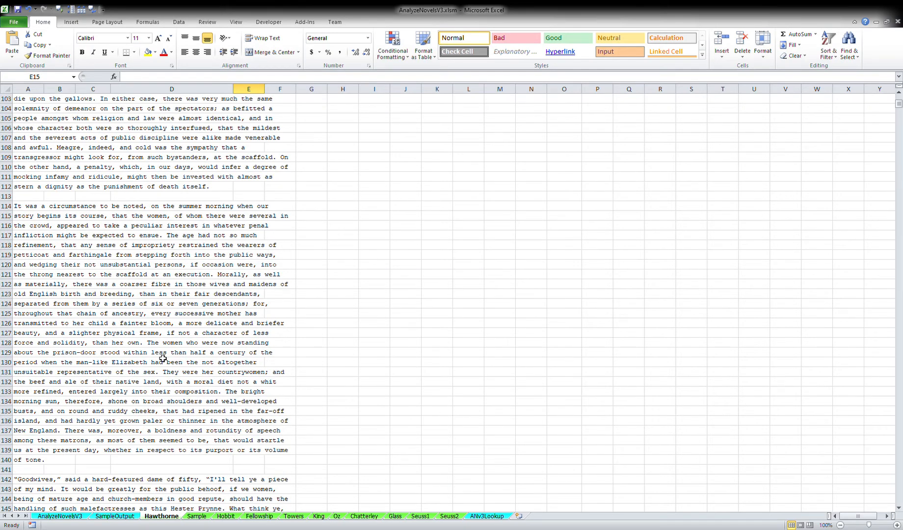
{"action": "scroll", "coordinate": [162, 358], "scroll_direction": "down", "scroll_amount": 4}
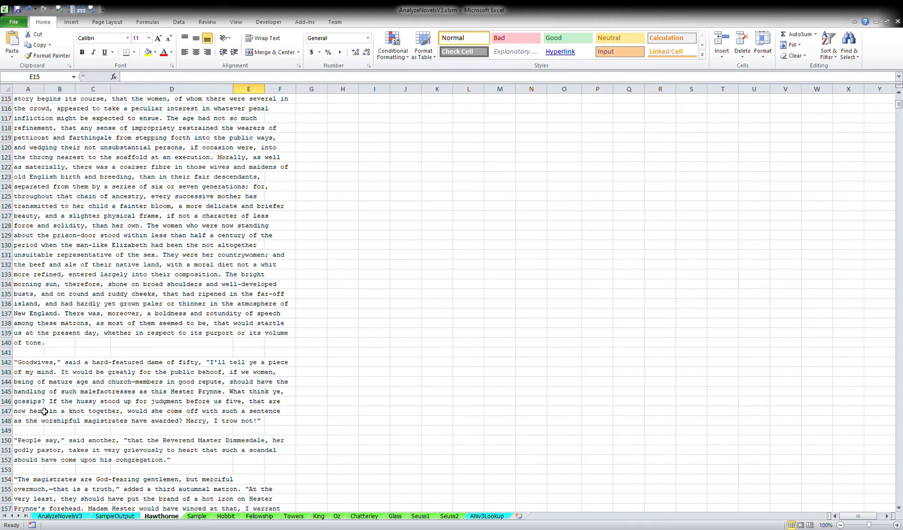
{"action": "left_click", "coordinate": [38, 364]}
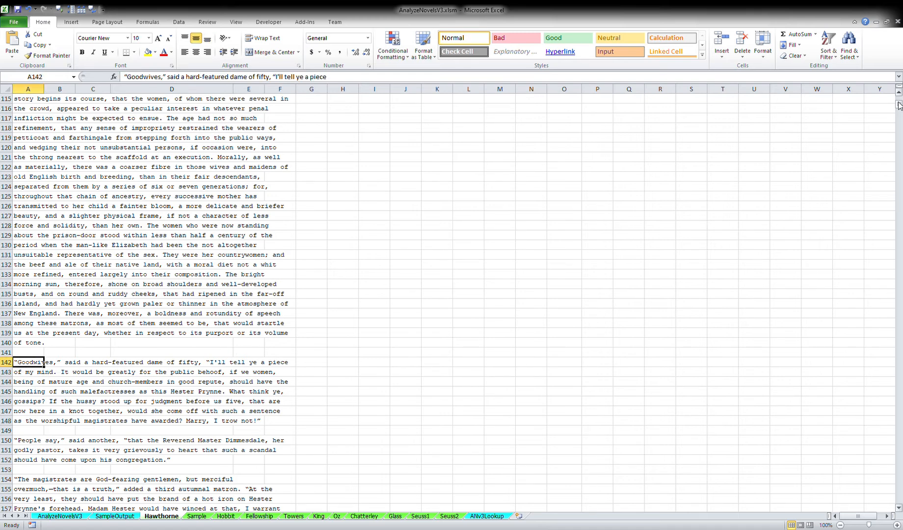
{"action": "left_click_drag", "start_coordinate": [899, 104], "coordinate": [899, 97]}
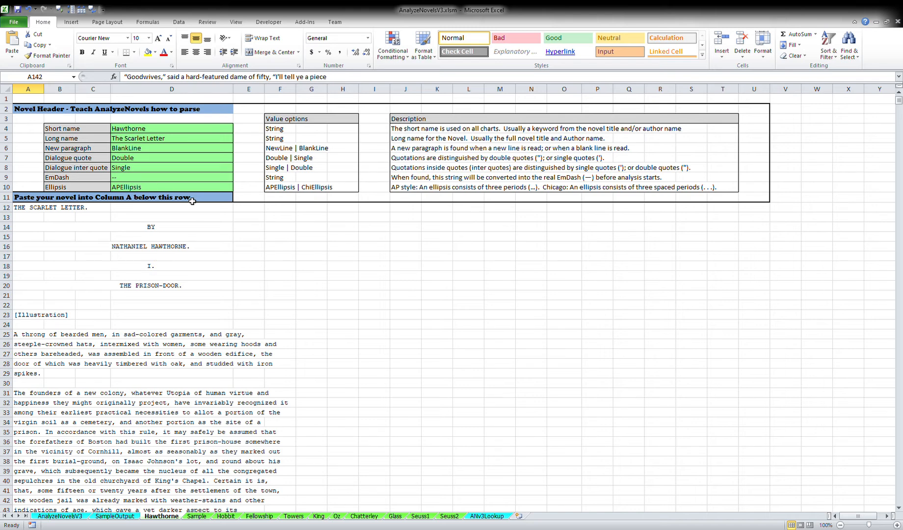
{"action": "left_click", "coordinate": [130, 179]}
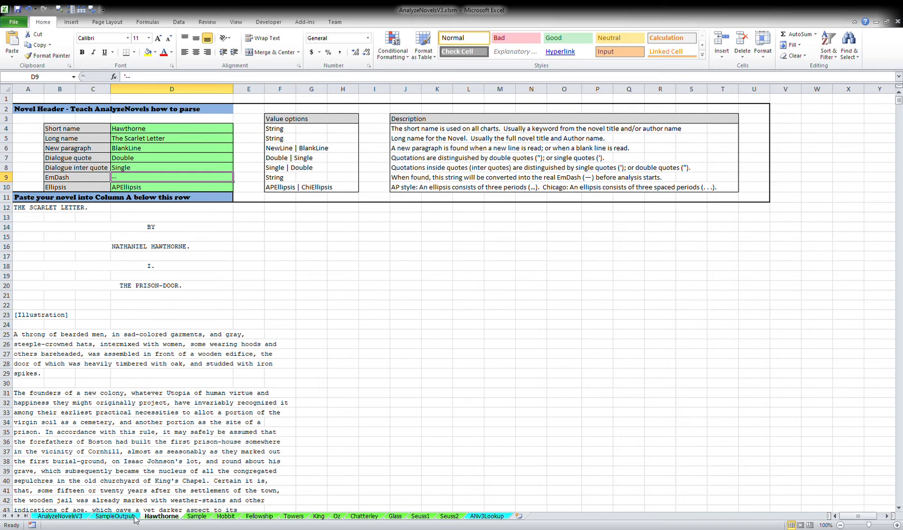
Step: On the AnalyzeNovelsV3 sheet, replace Sample with Hawthorne in the last Tab Name entry, cell C13
{"action": "left_click", "coordinate": [54, 516]}
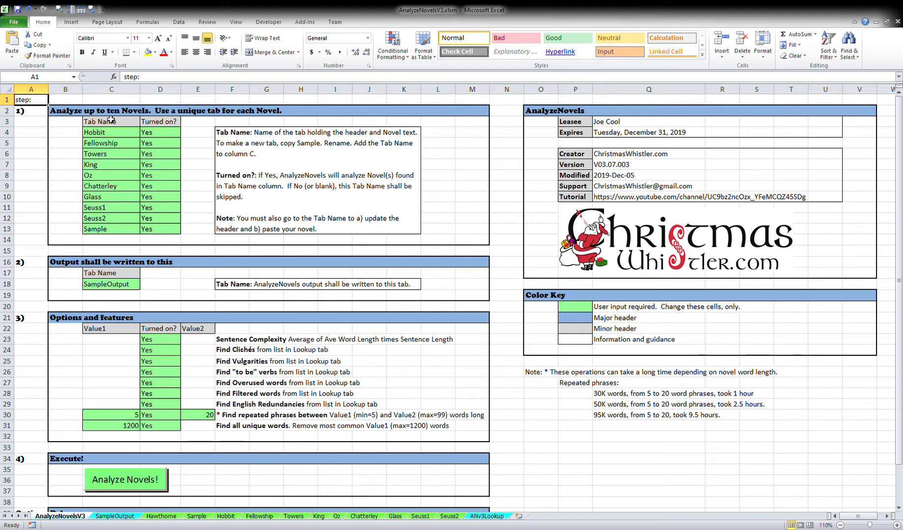
{"action": "double_click", "coordinate": [129, 232]}
{"action": "key", "text": "BackSpace"}
{"action": "key", "text": "BackSpace"}
{"action": "key", "text": "BackSpace"}
{"action": "key", "text": "BackSpace"}
{"action": "key", "text": "BackSpace"}
{"action": "key", "text": "BackSpace"}
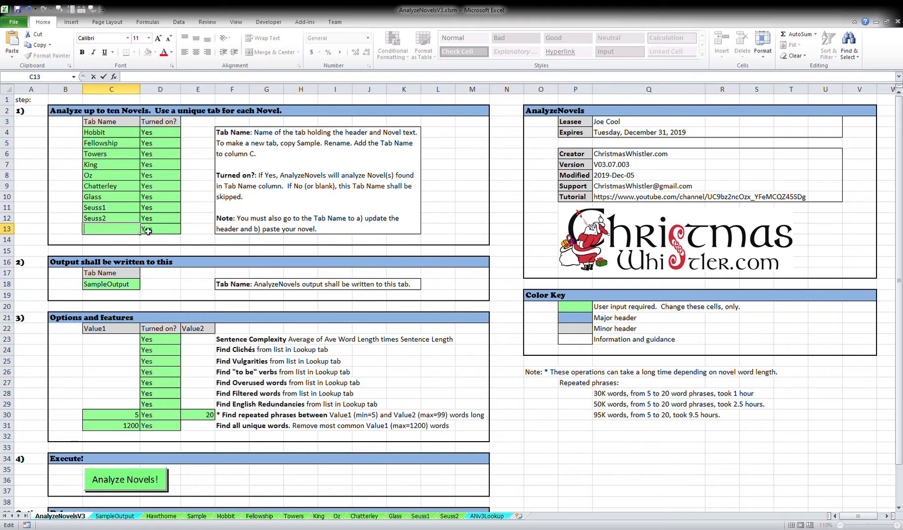
{"action": "type", "text": "Hawthorne"}
{"action": "left_click", "coordinate": [78, 230]}
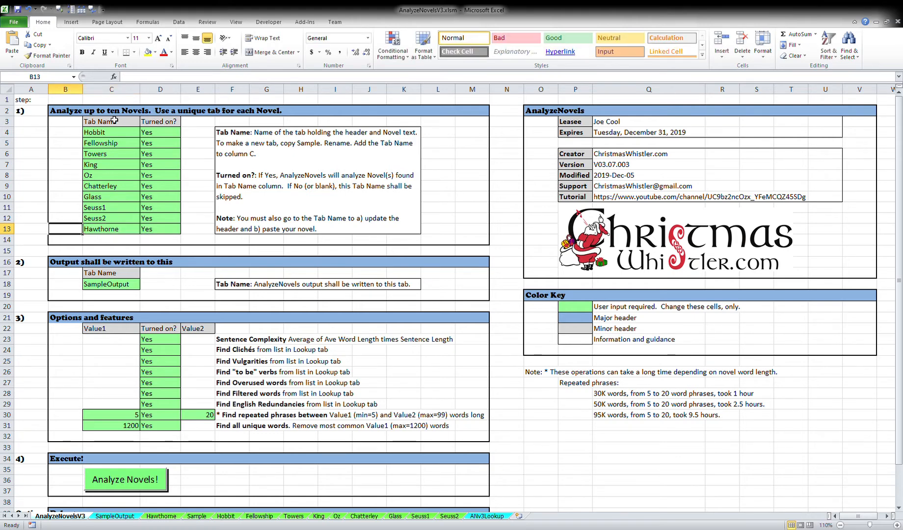
{"action": "left_click", "coordinate": [123, 232]}
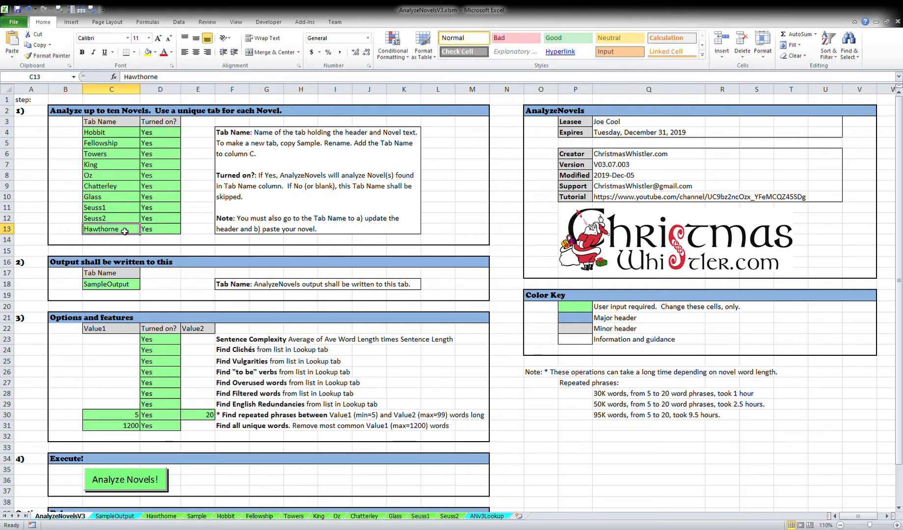
Step: Check the Hawthorne sheet, then clear the Turned on? entries for Hobbit through Glass, cells D4:D10 on the AnalyzeNovelsV3 sheet
{"action": "left_click", "coordinate": [170, 517]}
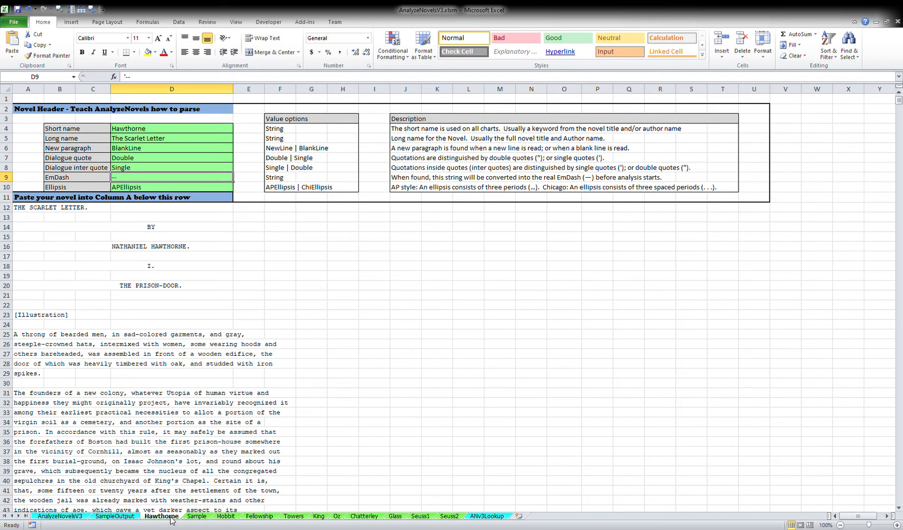
{"action": "left_click", "coordinate": [73, 517]}
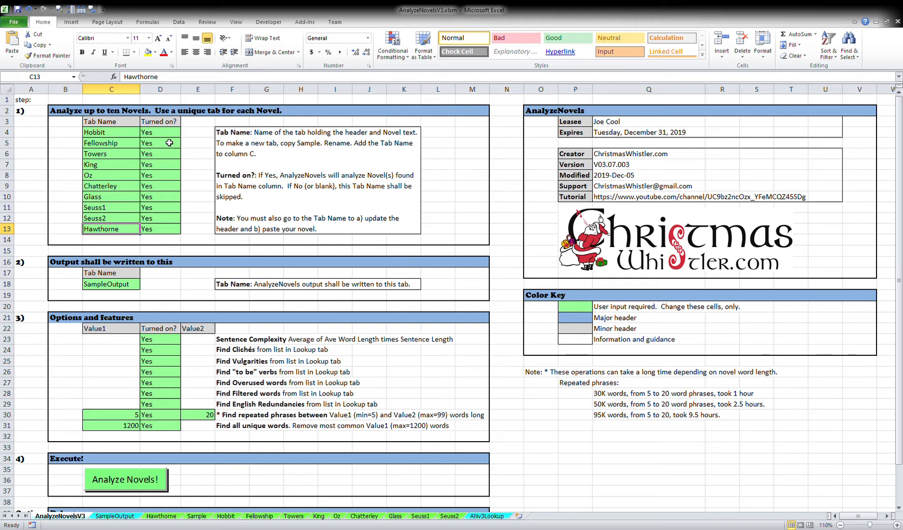
{"action": "left_click_drag", "start_coordinate": [168, 133], "coordinate": [171, 203]}
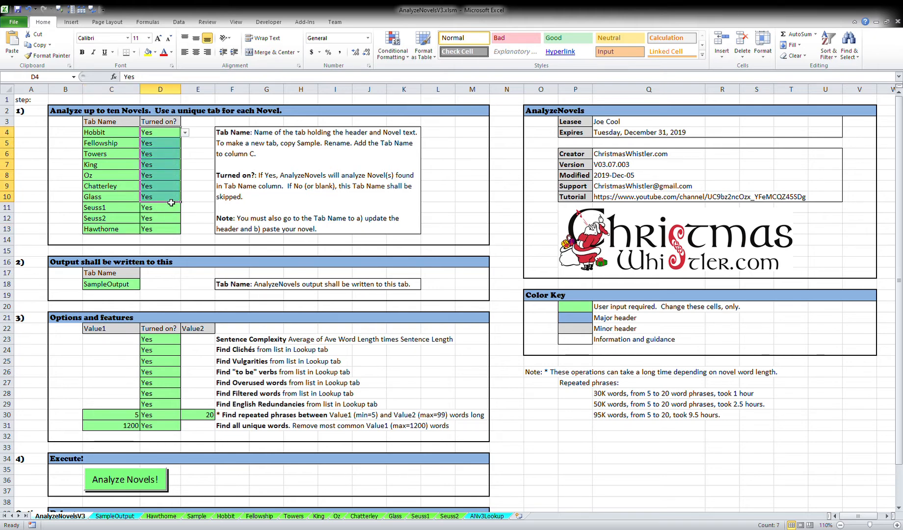
{"action": "key", "text": "Delete"}
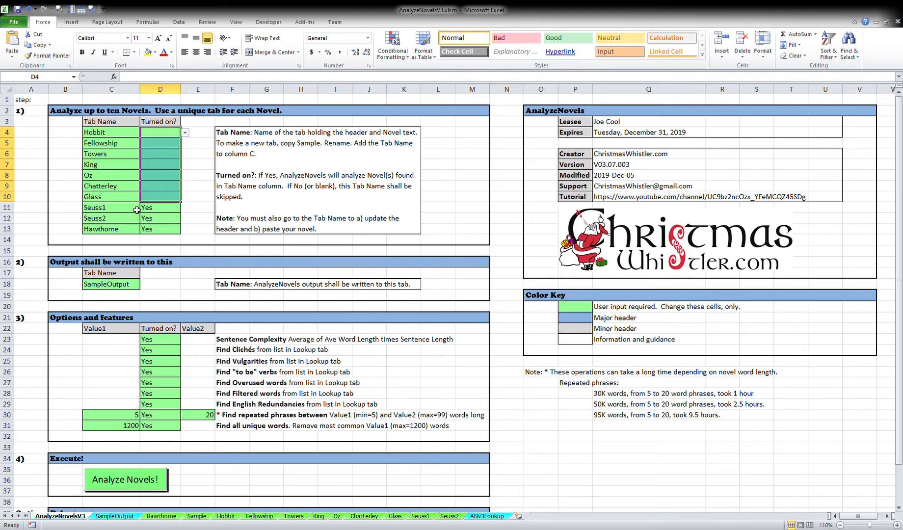
Step: Change the output Tab Name in cell C18 to SampleOutput2
{"action": "double_click", "coordinate": [134, 289]}
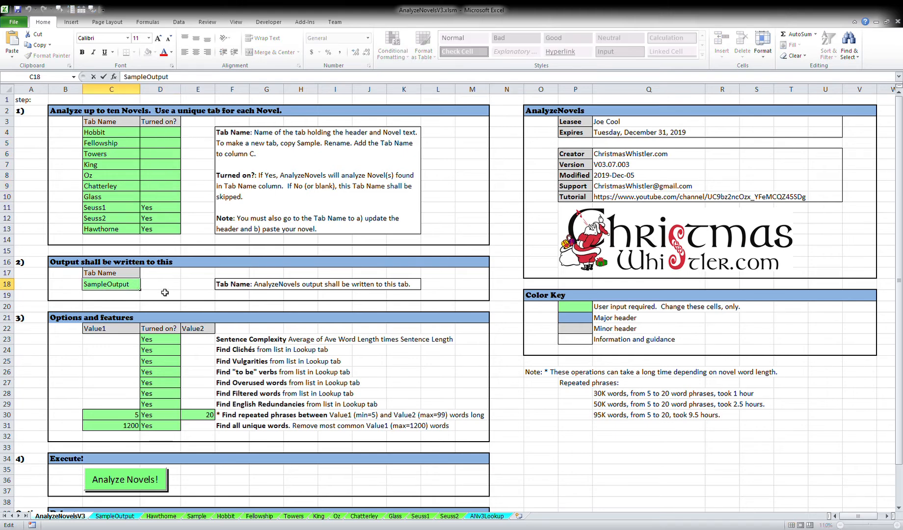
{"action": "type", "text": "2"}
Step: Set the Find repeated phrases option in D30 to No and run the Analyze Novels! analysis
{"action": "scroll", "coordinate": [125, 360], "scroll_direction": "down", "scroll_amount": 2}
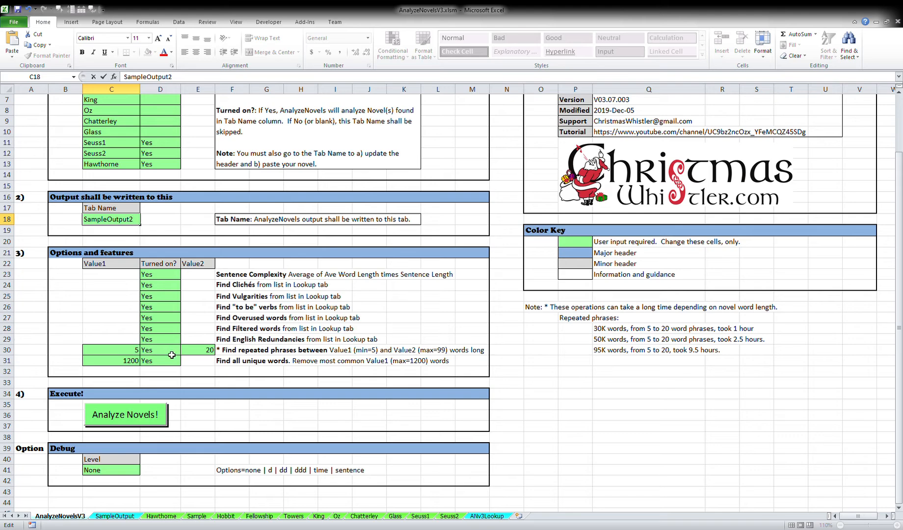
{"action": "left_click", "coordinate": [170, 352]}
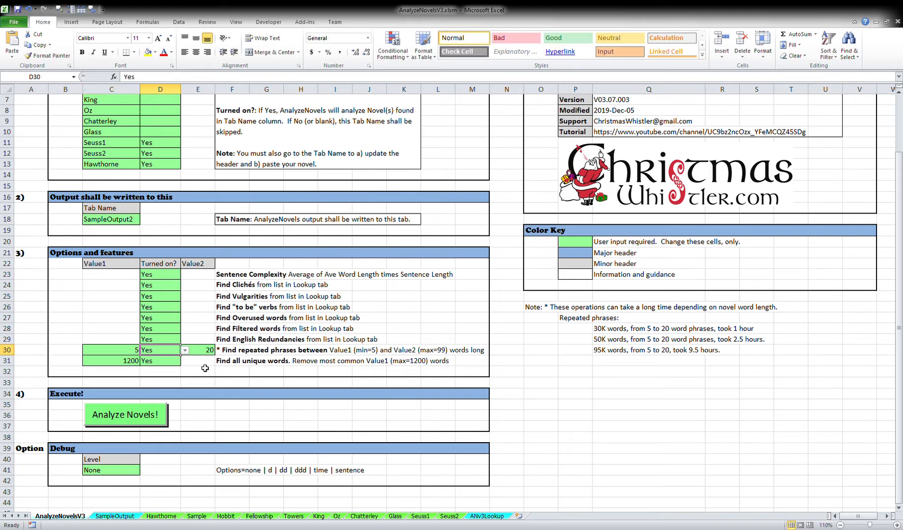
{"action": "left_click", "coordinate": [160, 372]}
{"action": "left_click", "coordinate": [139, 415]}
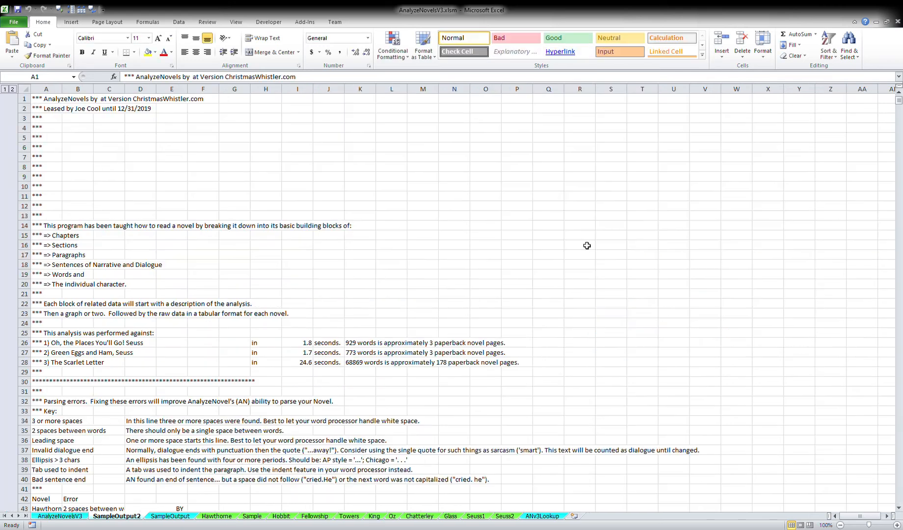
Step: Back on the AnalyzeNovelsV3 sheet, review the repeated phrases option and the note about how long such operations take
{"action": "left_click", "coordinate": [62, 516]}
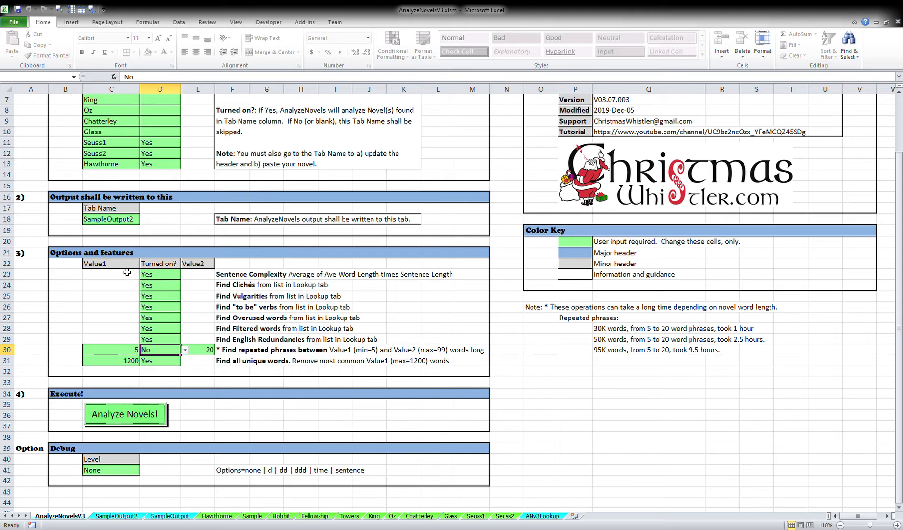
{"action": "left_click", "coordinate": [232, 352]}
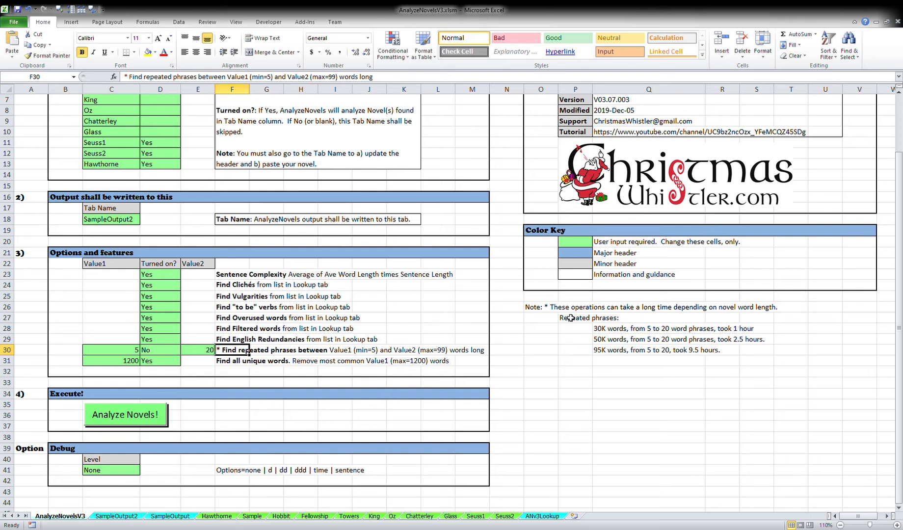
{"action": "left_click", "coordinate": [552, 309]}
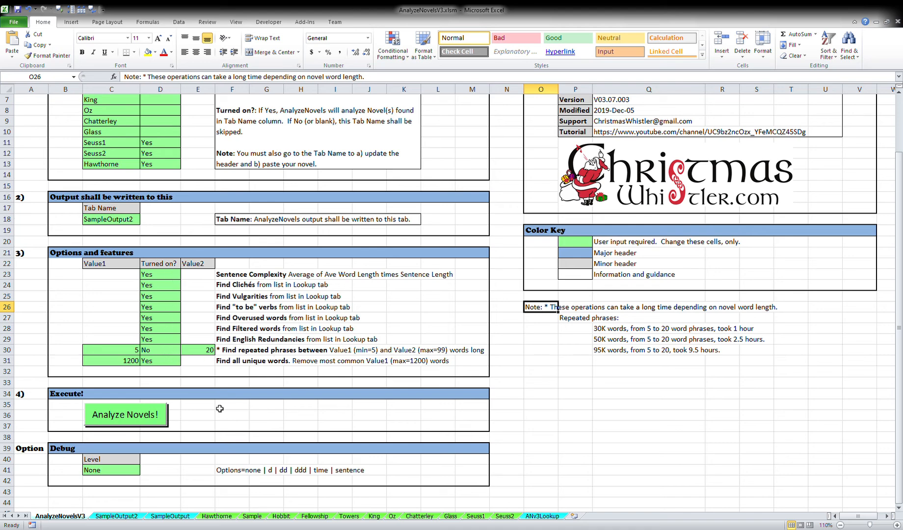
Step: Examine the SampleOutput2 sheet, from the parsing errors to the character count and word count charts
{"action": "left_click", "coordinate": [124, 517]}
{"action": "scroll", "coordinate": [365, 427], "scroll_direction": "down", "scroll_amount": 20}
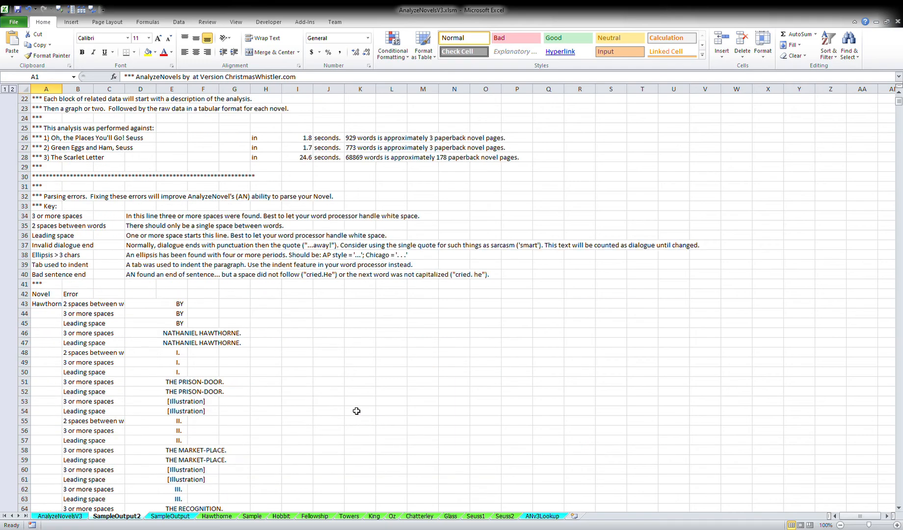
{"action": "scroll", "coordinate": [356, 416], "scroll_direction": "down", "scroll_amount": 20}
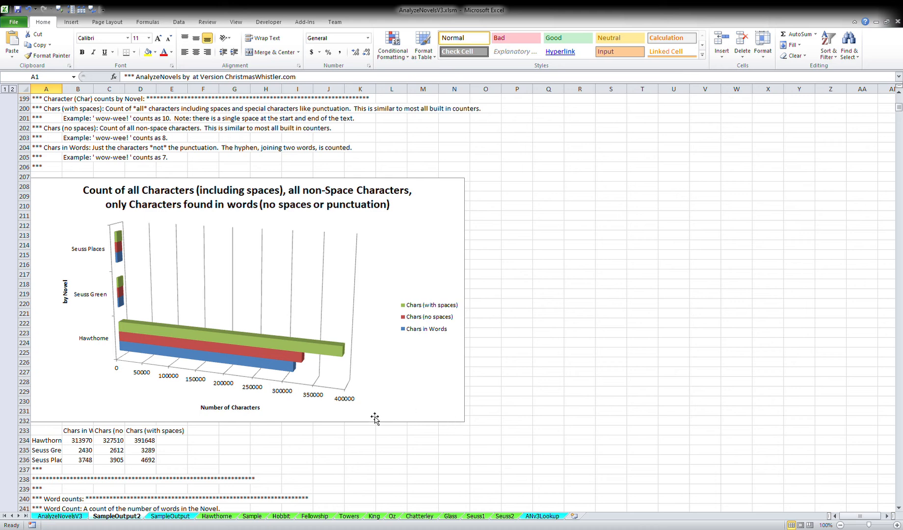
{"action": "scroll", "coordinate": [466, 412], "scroll_direction": "down", "scroll_amount": 12}
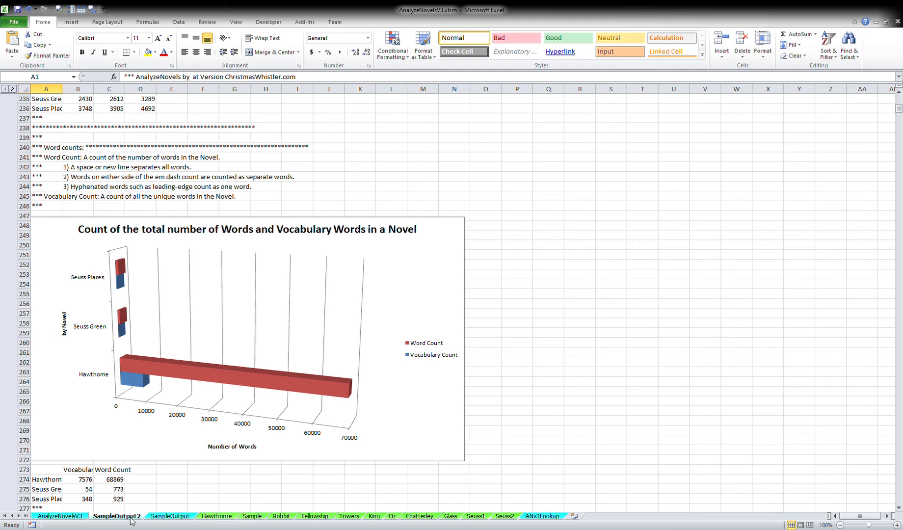
Step: Examine the word and cliché lists on the ANv3Lookup sheet down to the first empty entry, cell D3795
{"action": "left_click", "coordinate": [78, 516]}
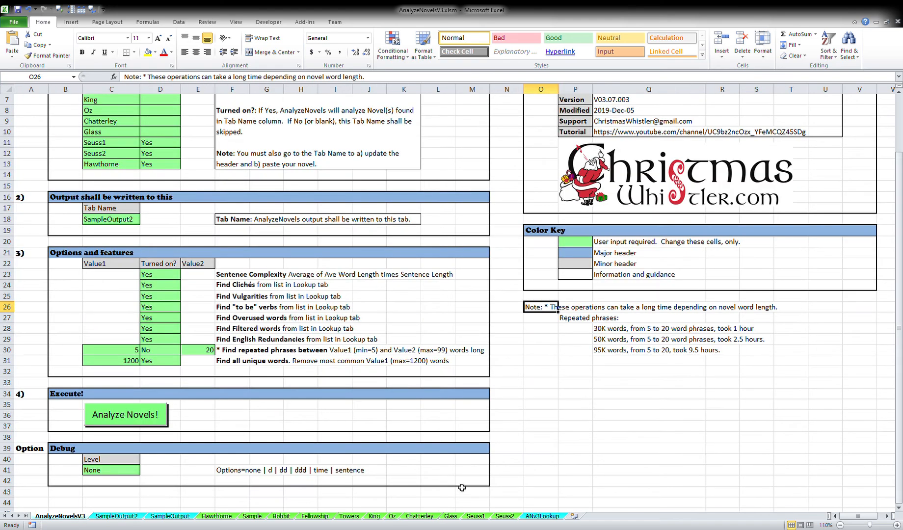
{"action": "left_click", "coordinate": [546, 516]}
{"action": "scroll", "coordinate": [608, 431], "scroll_direction": "down", "scroll_amount": 9}
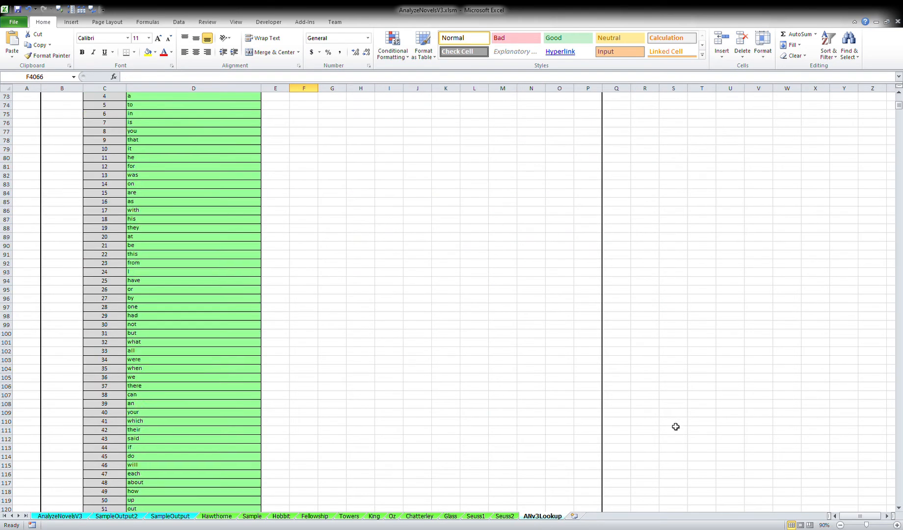
{"action": "scroll", "coordinate": [675, 426], "scroll_direction": "down", "scroll_amount": 20}
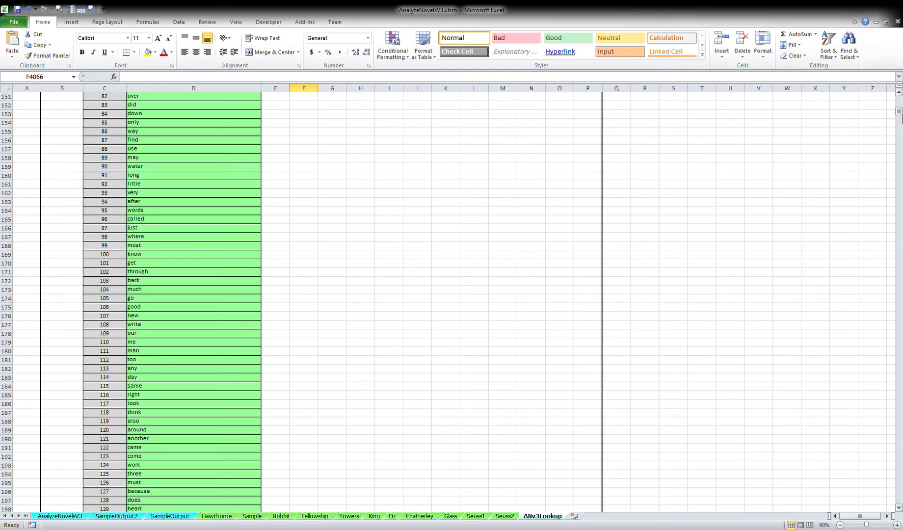
{"action": "left_click_drag", "start_coordinate": [900, 112], "coordinate": [899, 338]}
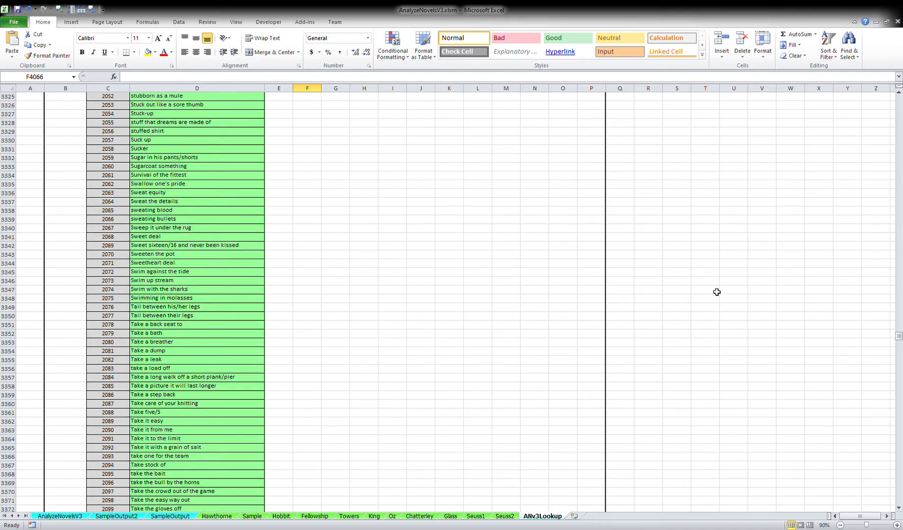
{"action": "scroll", "coordinate": [423, 284], "scroll_direction": "down", "scroll_amount": 20}
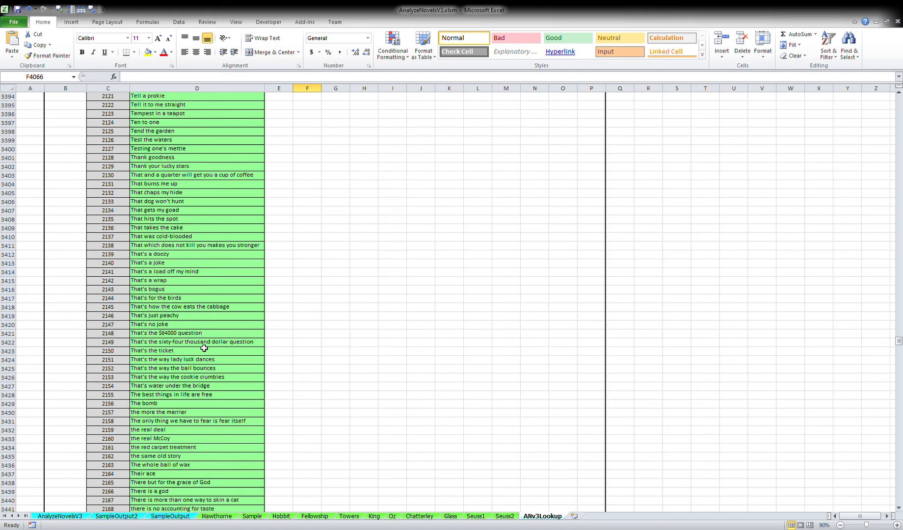
{"action": "scroll", "coordinate": [204, 348], "scroll_direction": "down", "scroll_amount": 20}
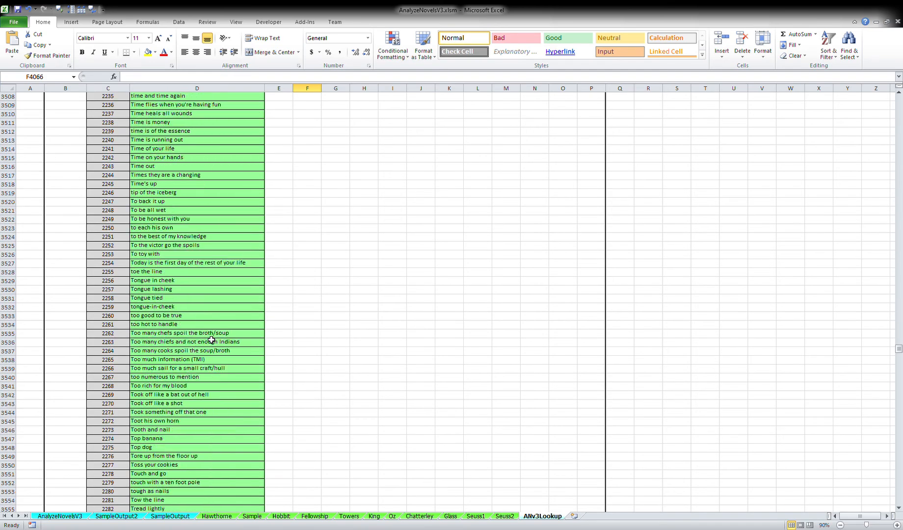
{"action": "scroll", "coordinate": [213, 339], "scroll_direction": "down", "scroll_amount": 20}
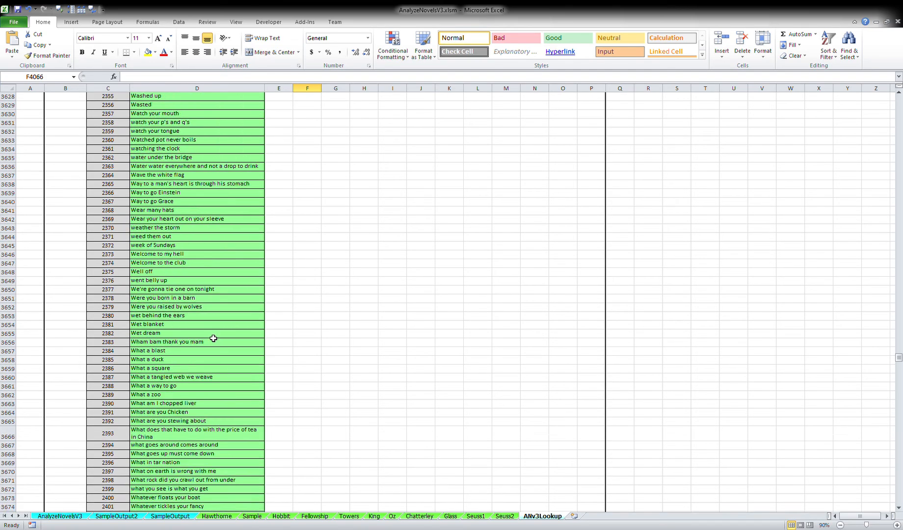
{"action": "scroll", "coordinate": [212, 342], "scroll_direction": "down", "scroll_amount": 13}
{"action": "left_click", "coordinate": [900, 460]}
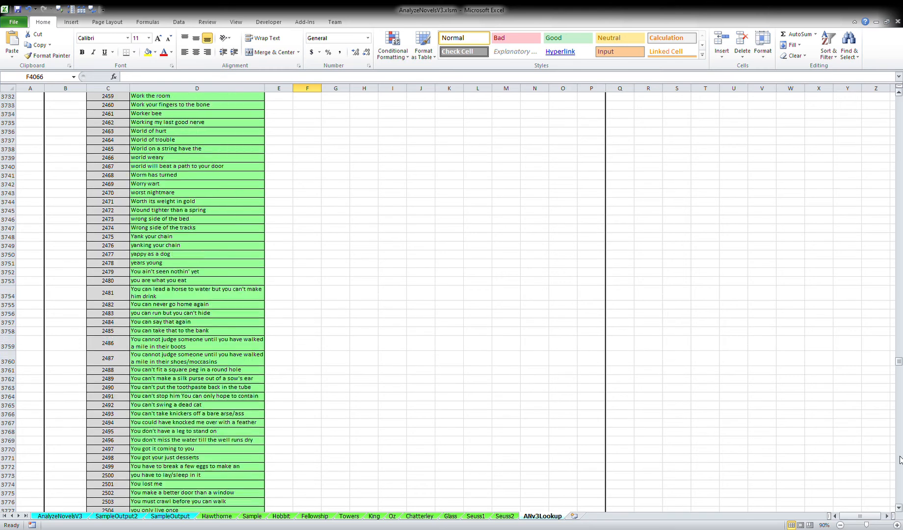
{"action": "left_click", "coordinate": [901, 460]}
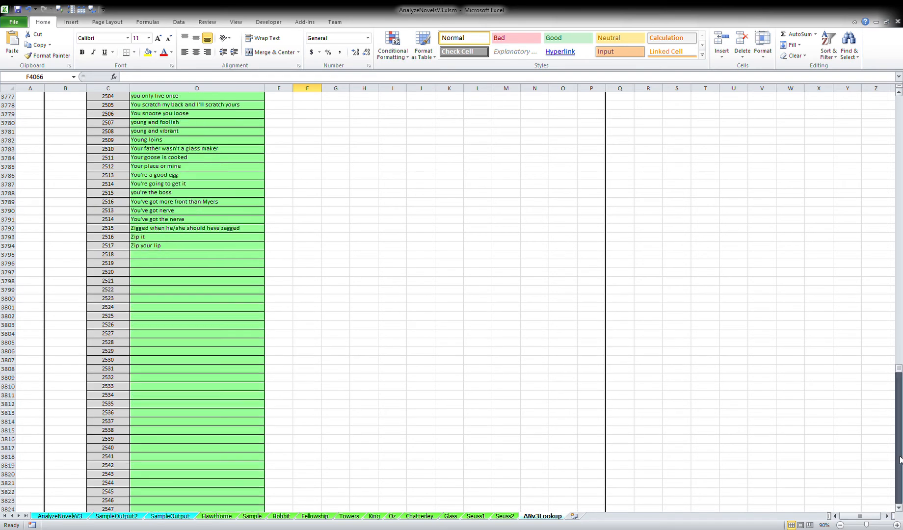
{"action": "left_click", "coordinate": [198, 259]}
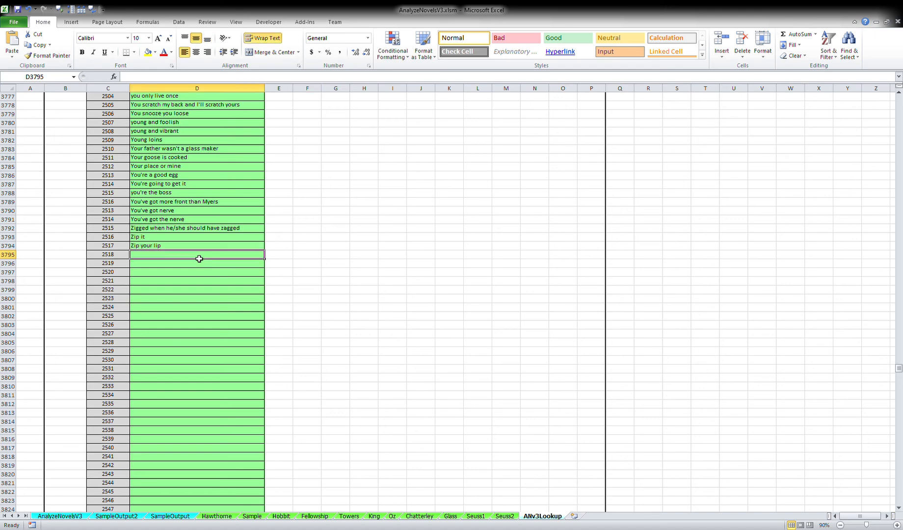
Step: Return to the AnalyzeNovelsV3 sheet and select the Support contact in cell Q9
{"action": "left_click", "coordinate": [69, 515]}
{"action": "scroll", "coordinate": [248, 382], "scroll_direction": "up", "scroll_amount": 2}
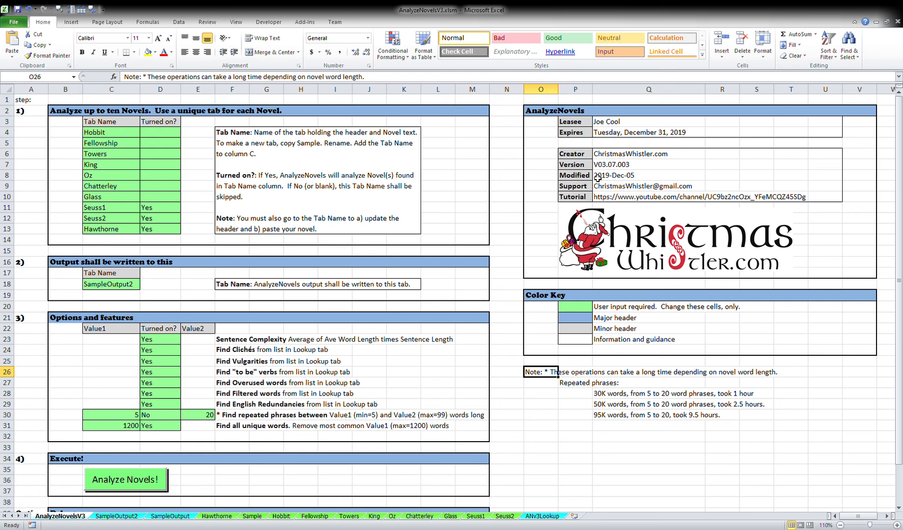
{"action": "left_click", "coordinate": [610, 189]}
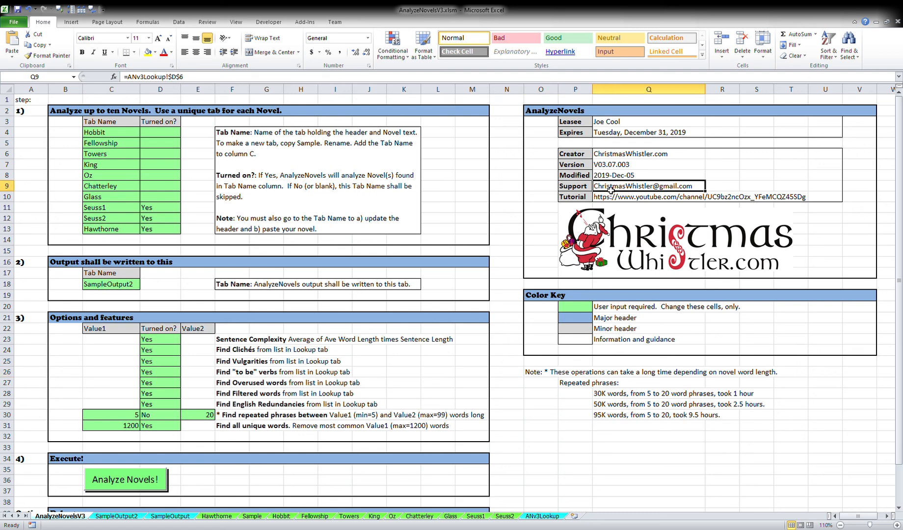